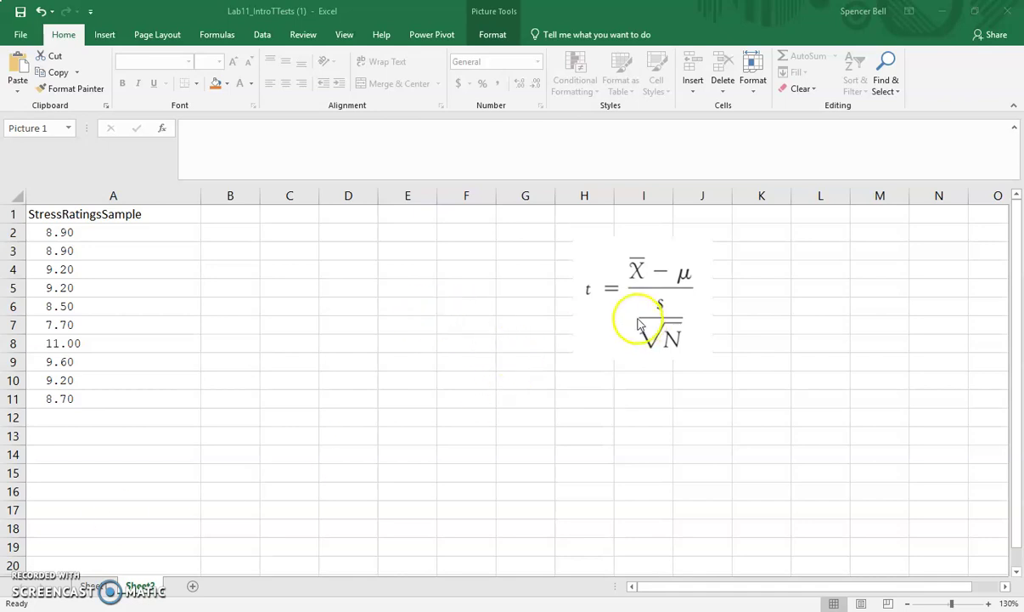
Enter the labels X-bar, Mu, S and Sqrt N down cells C2 to C5.
click(289, 231)
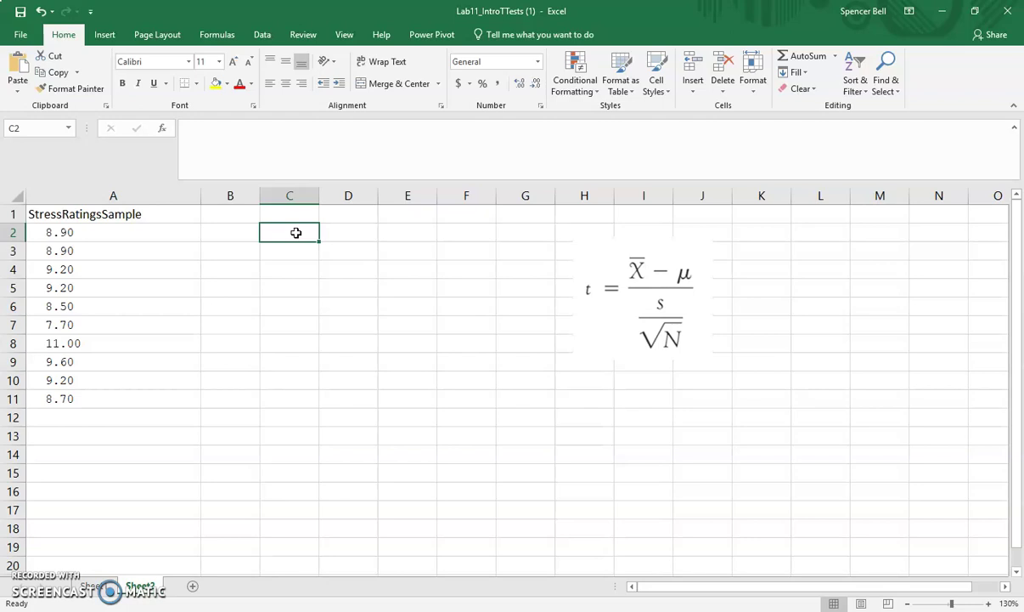
text(X-bar)
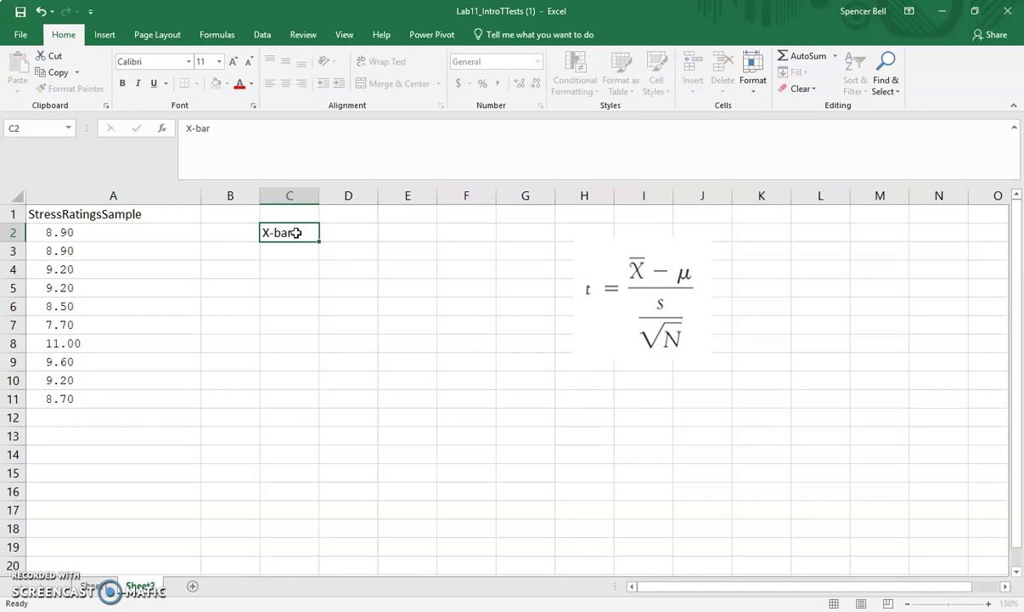
key(Return)
text(Mu)
key(Return)
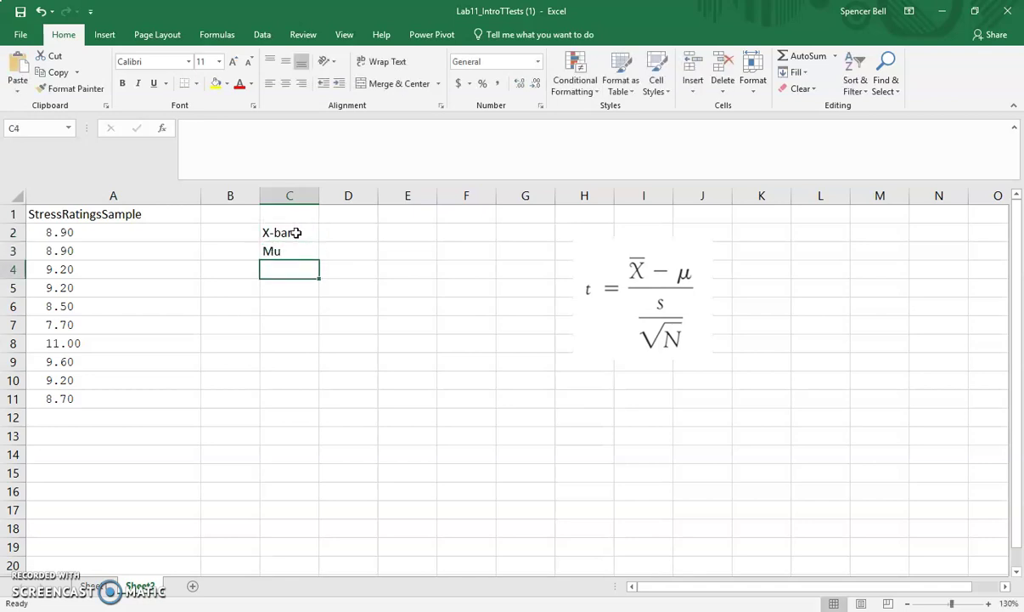
text(S)
key(Return)
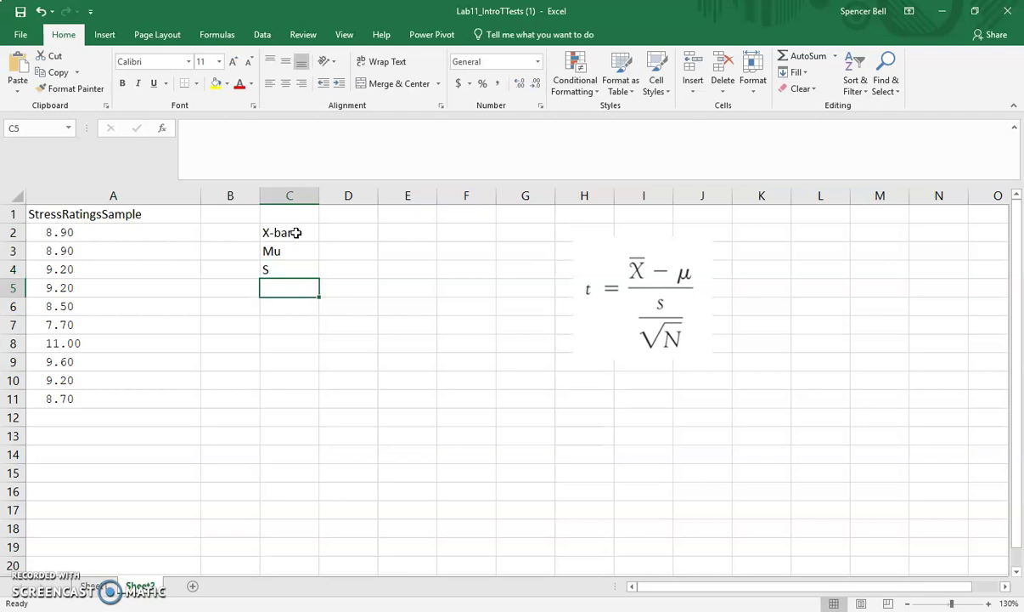
text(Sqt)
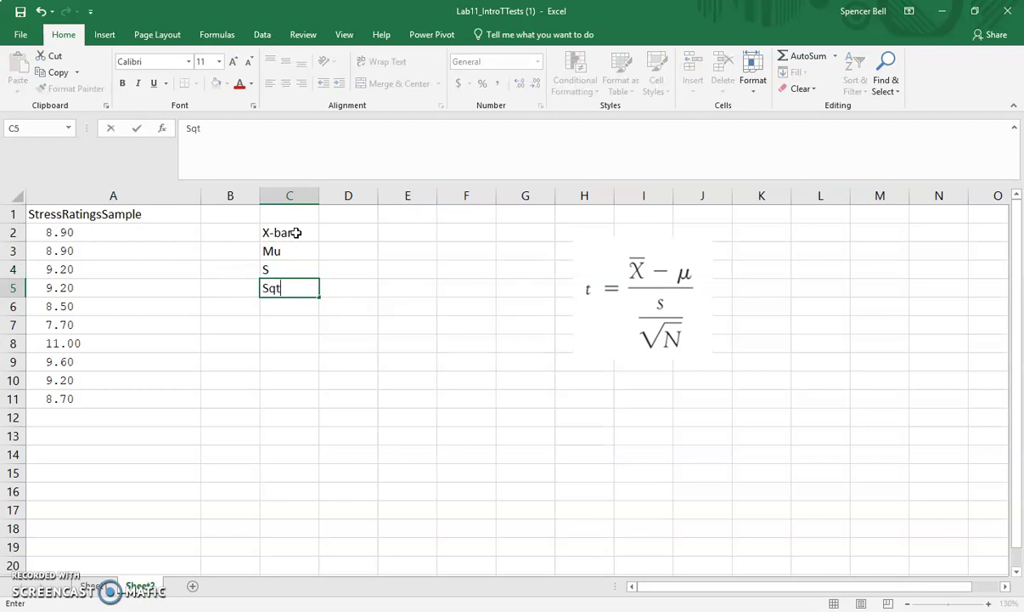
key(BackSpace)
text(qrt N)
key(Tab)
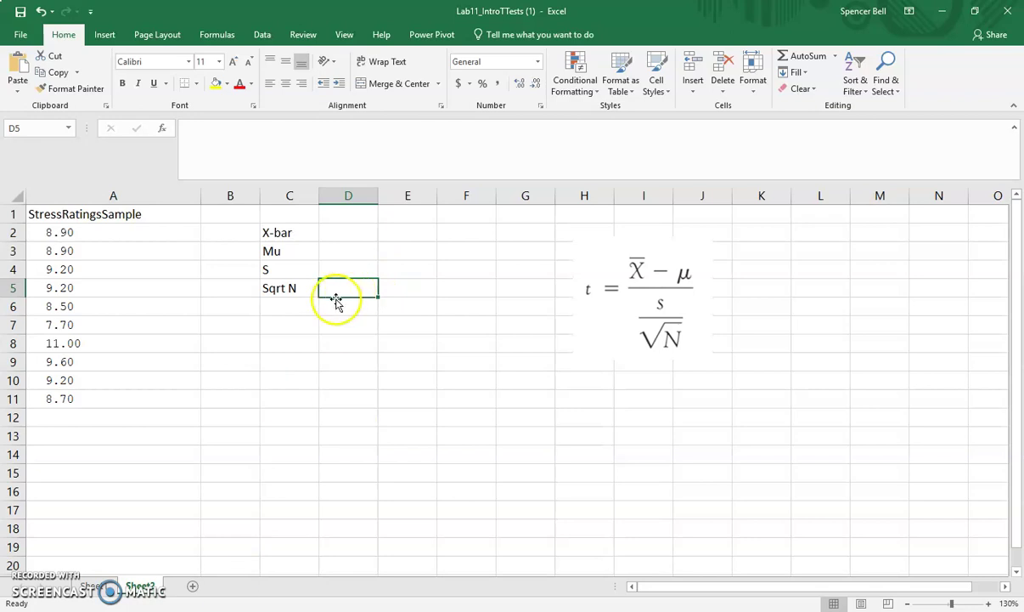
Calculate X-bar in D2 with the AVERAGE function over the stress ratings in A2:A11.
click(309, 304)
click(338, 231)
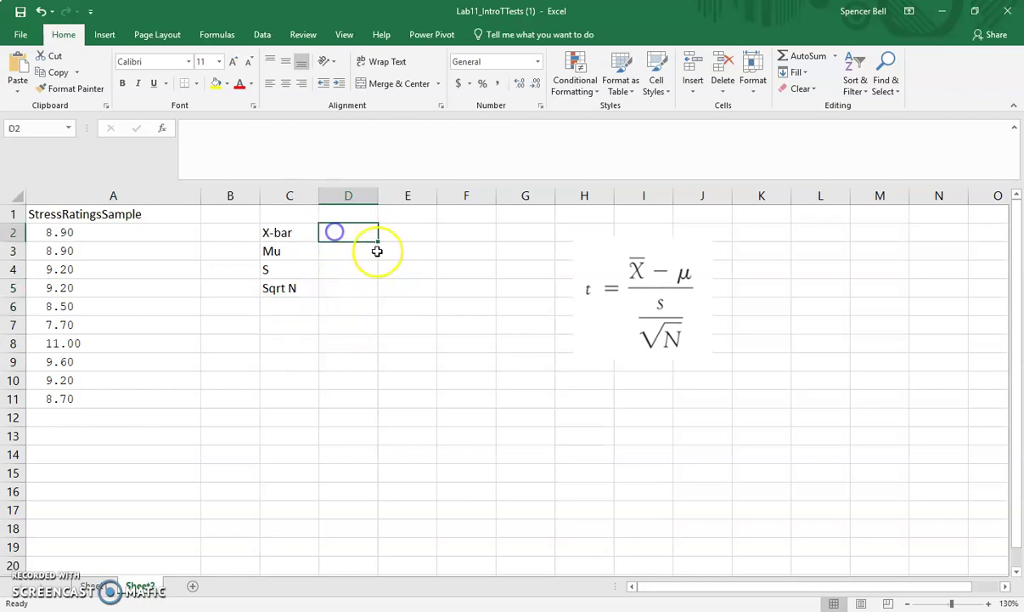
text(=)
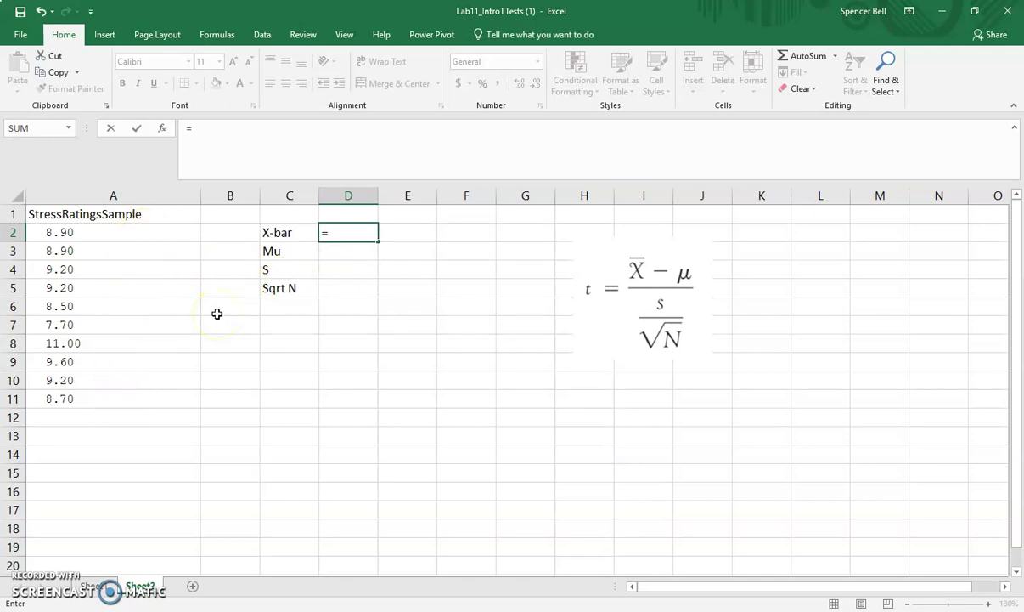
text(ave)
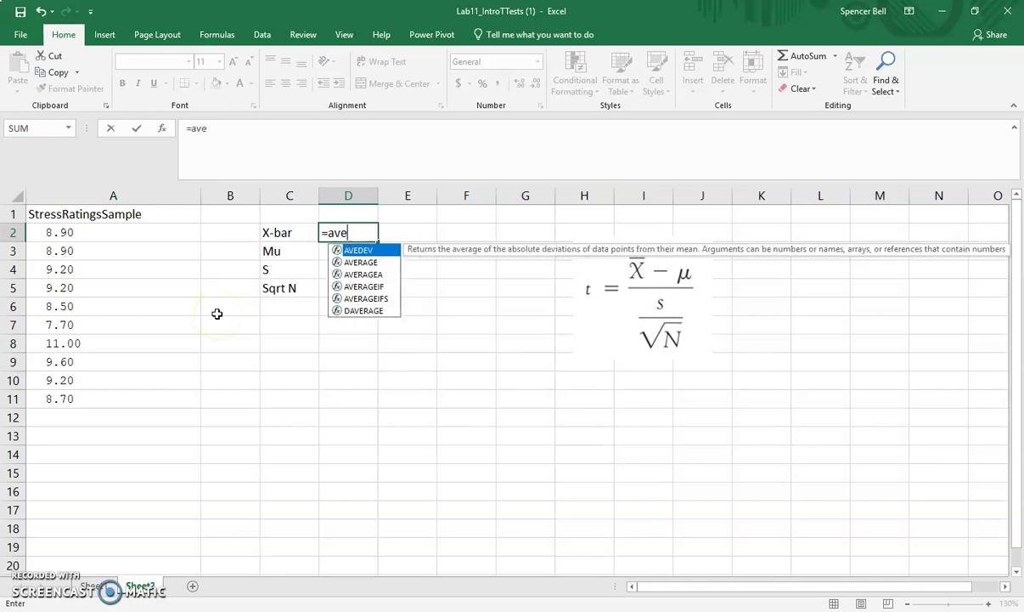
double_click(354, 263)
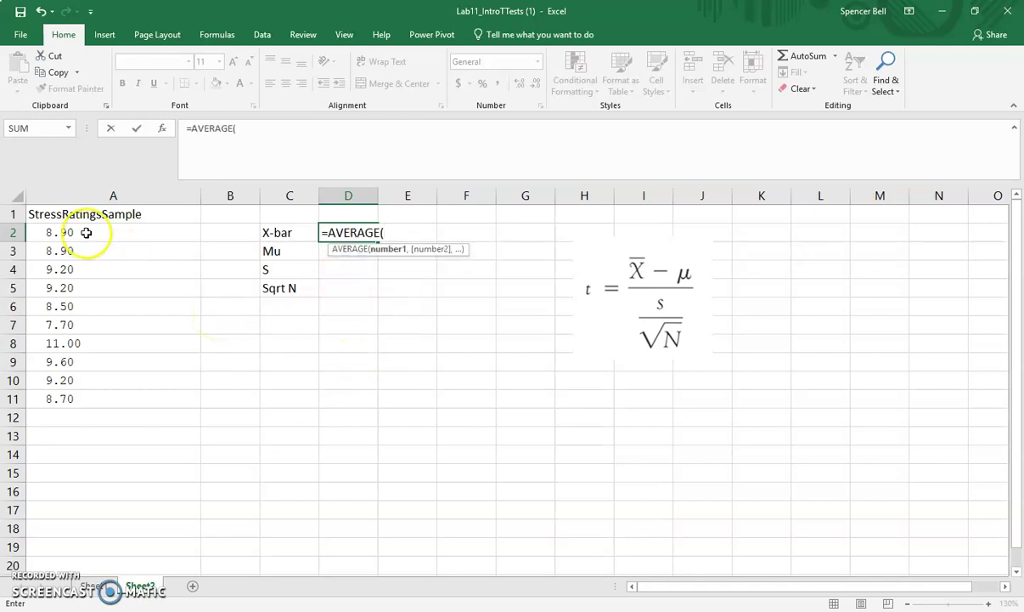
drag(80, 231, 73, 400)
key(Return)
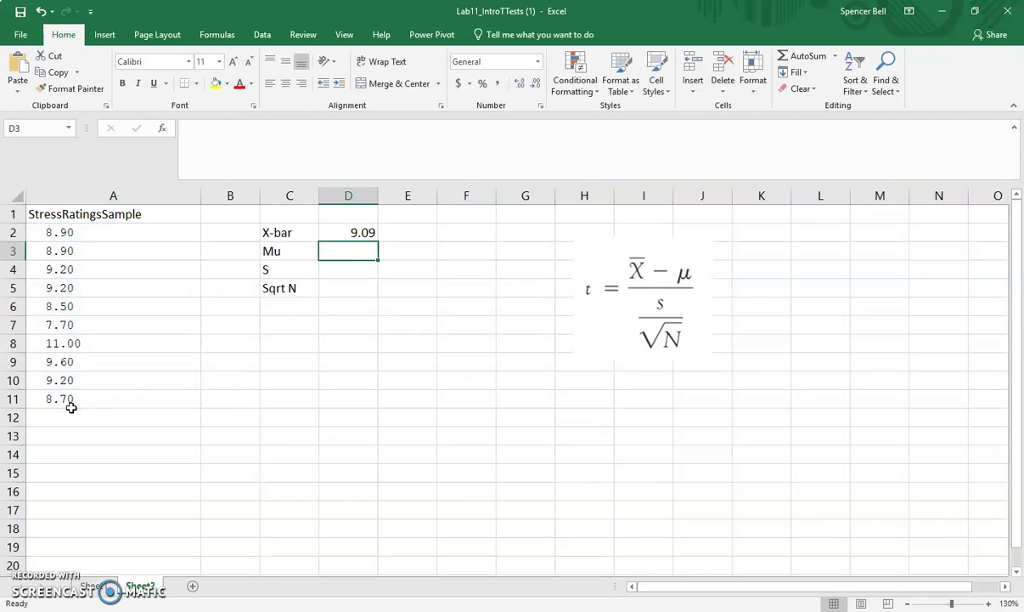
Enter 8 as the Mu value in D3.
text(=)
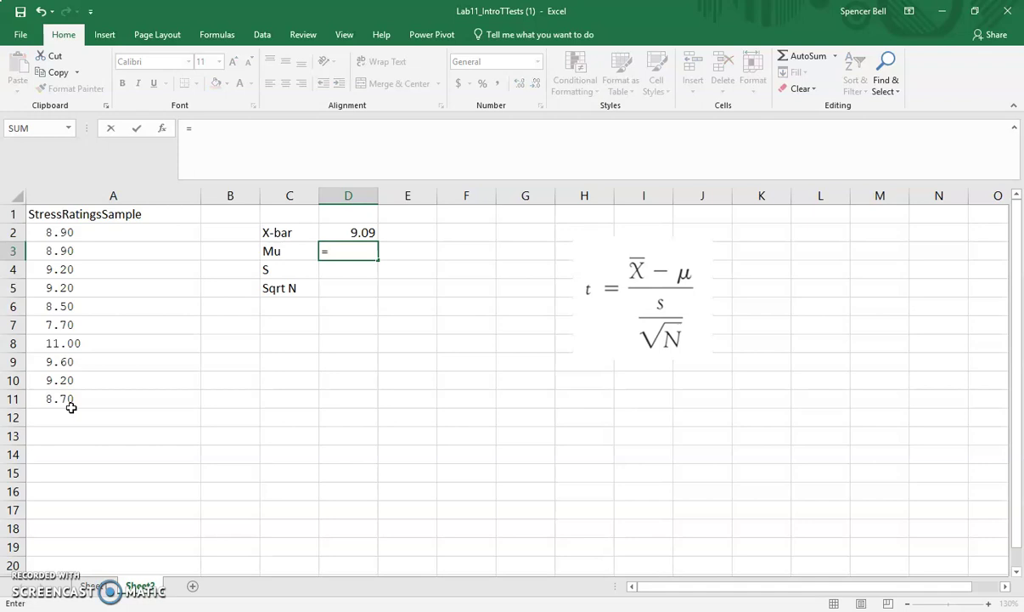
key(BackSpace)
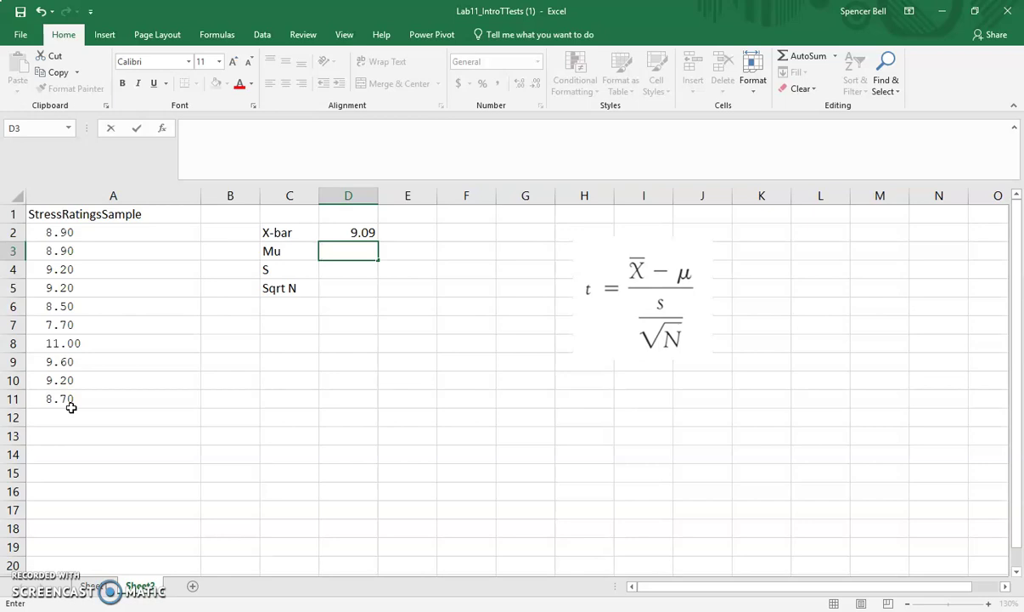
text(8)
click(338, 269)
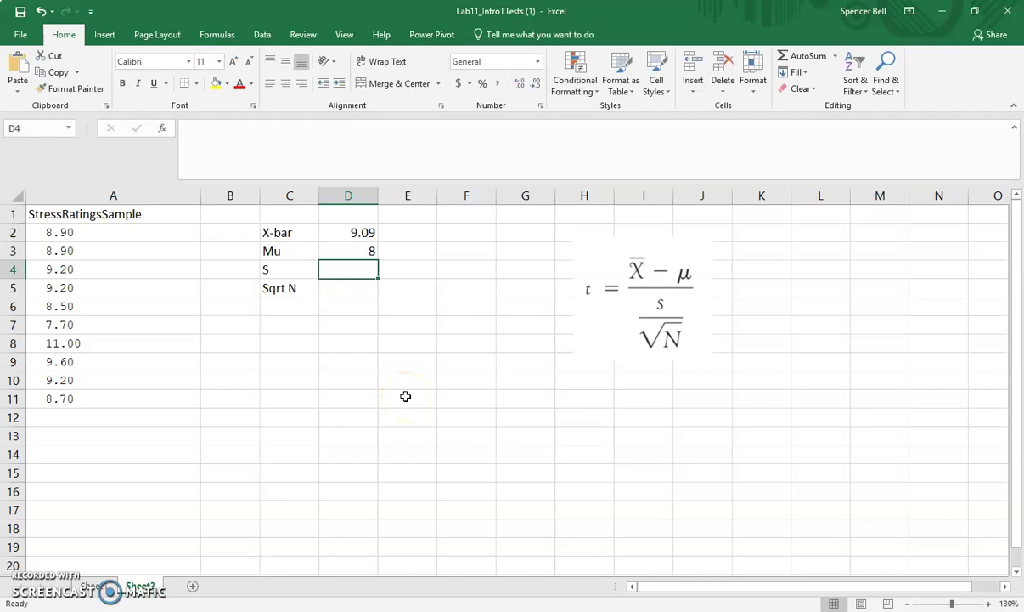
Calculate S in D4 with STDEV.S over A2:A11 and check the range its formula references.
text(=st)
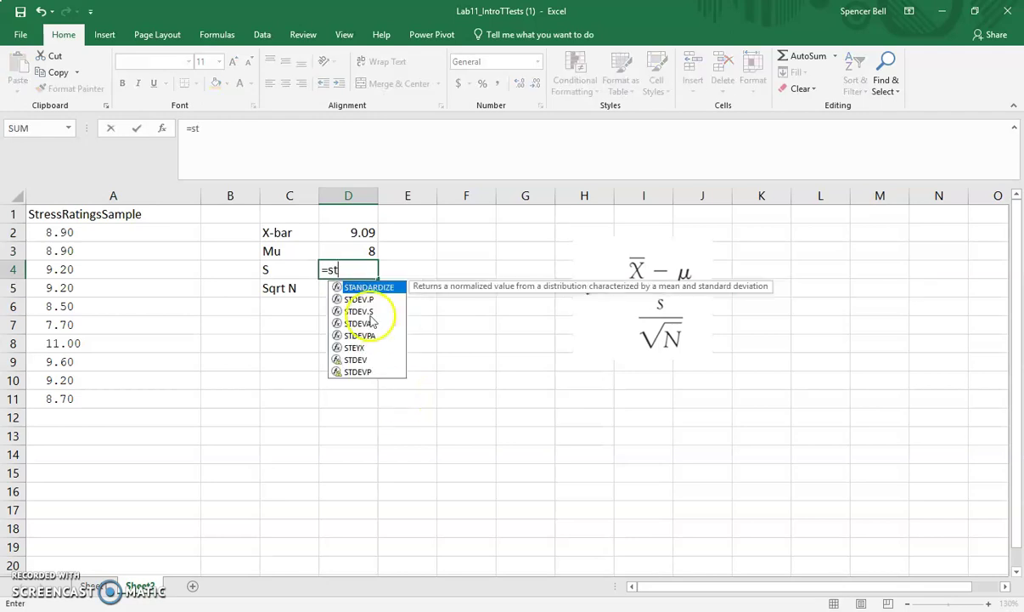
double_click(367, 312)
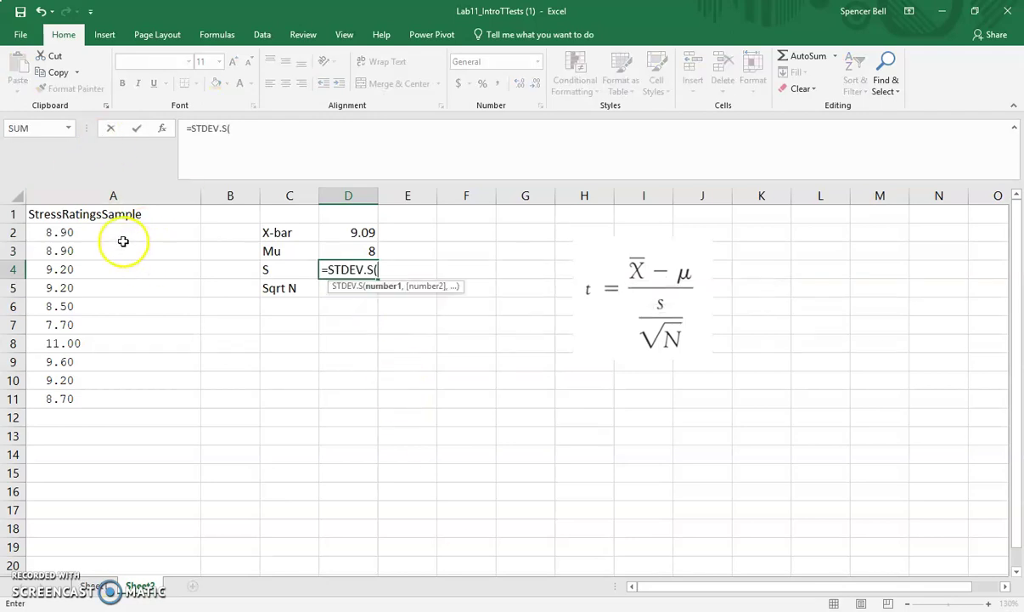
drag(124, 232, 115, 401)
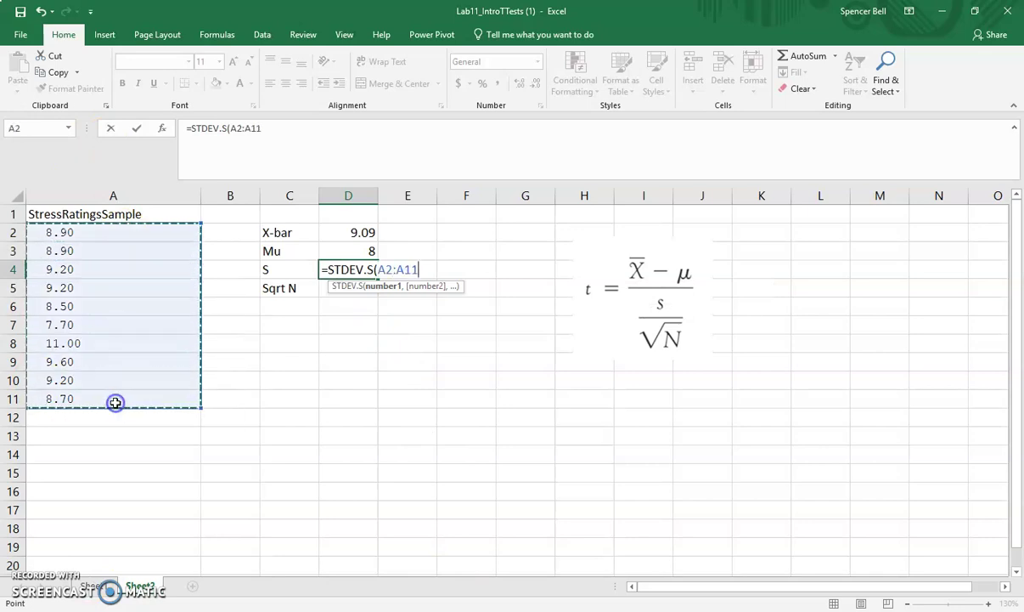
key(Return)
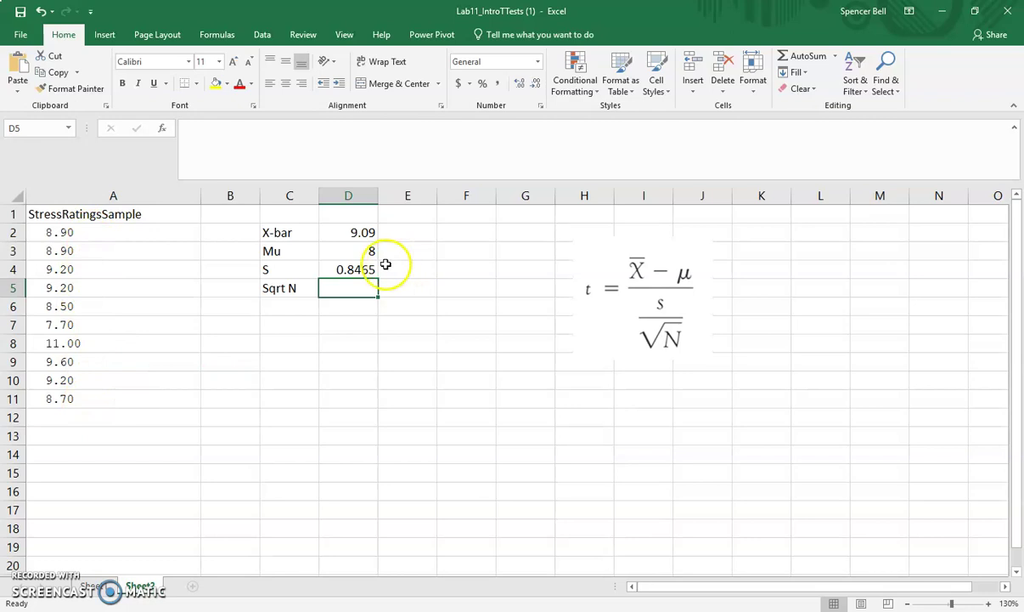
click(348, 268)
double_click(351, 269)
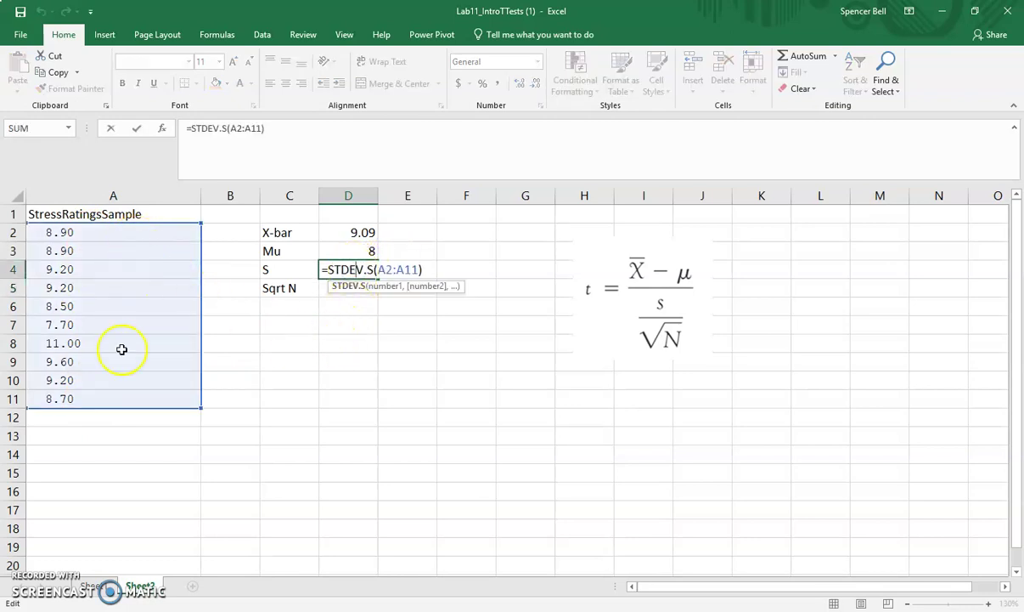
key(Escape)
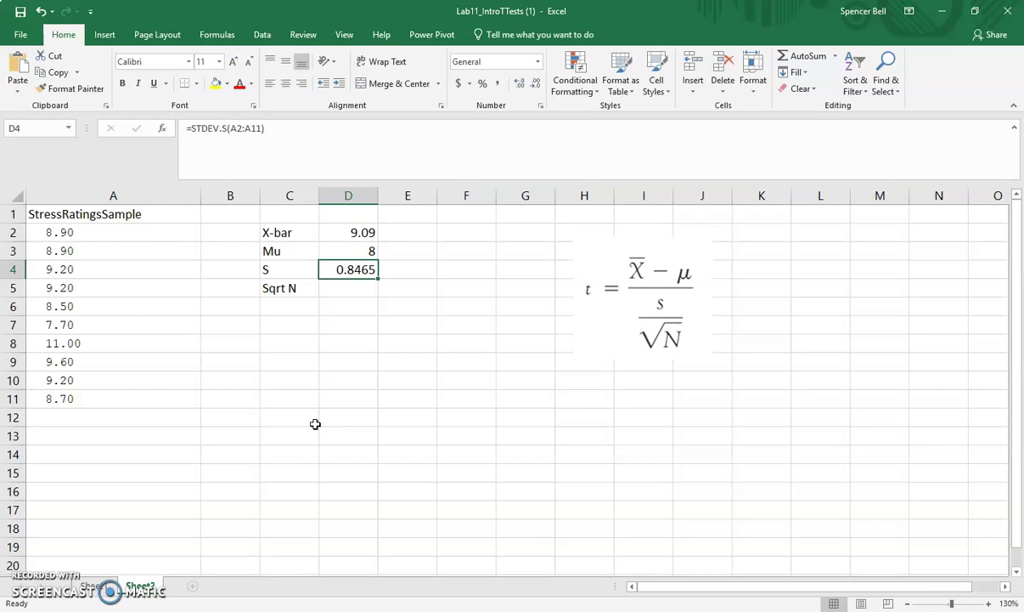
Check the count of the ratings in A2:A11 and enter =SQRT(10) in D5 for Sqrt N.
click(340, 289)
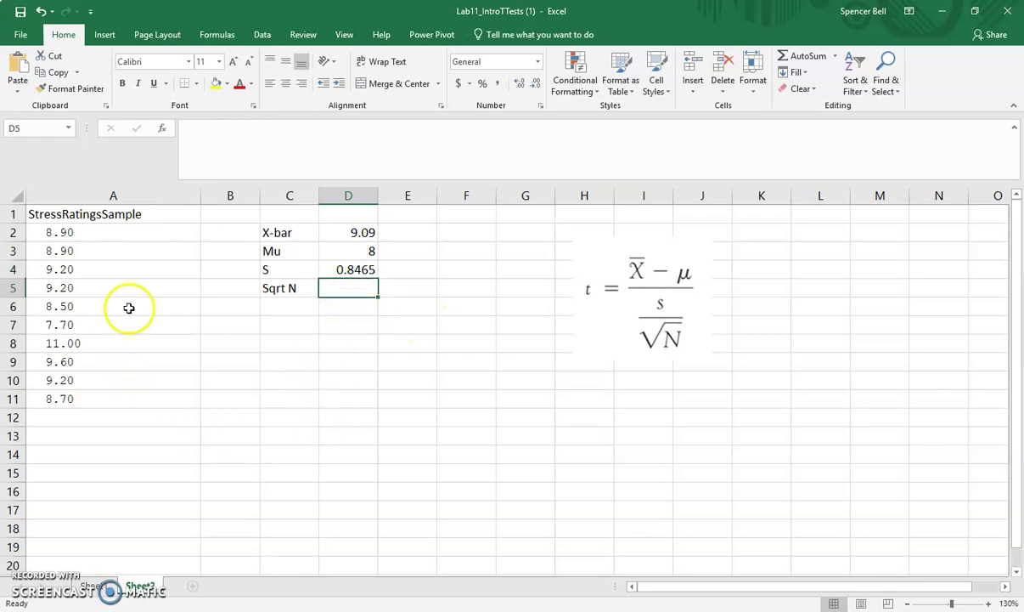
drag(124, 232, 115, 392)
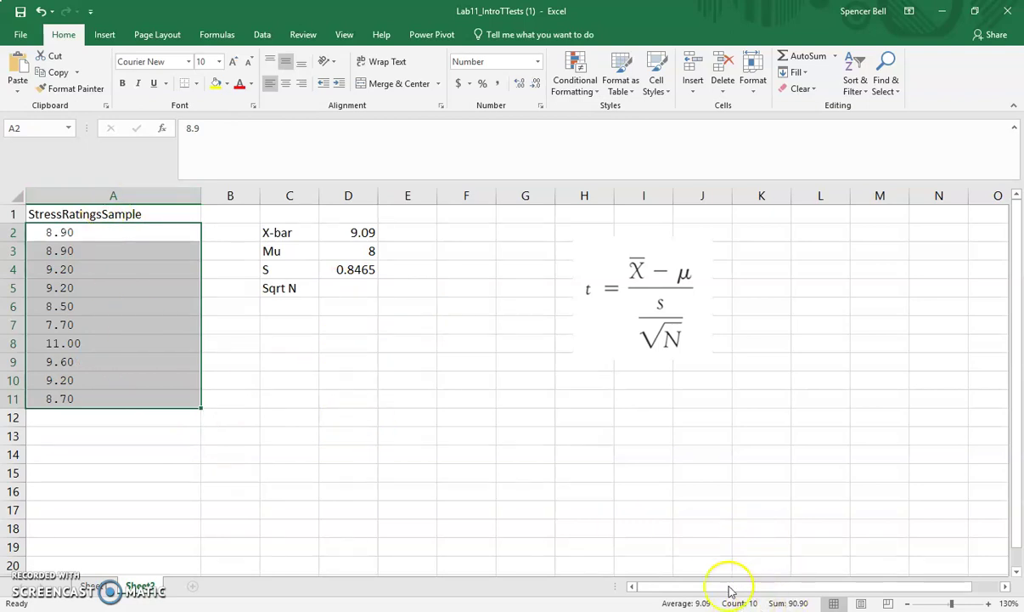
click(331, 290)
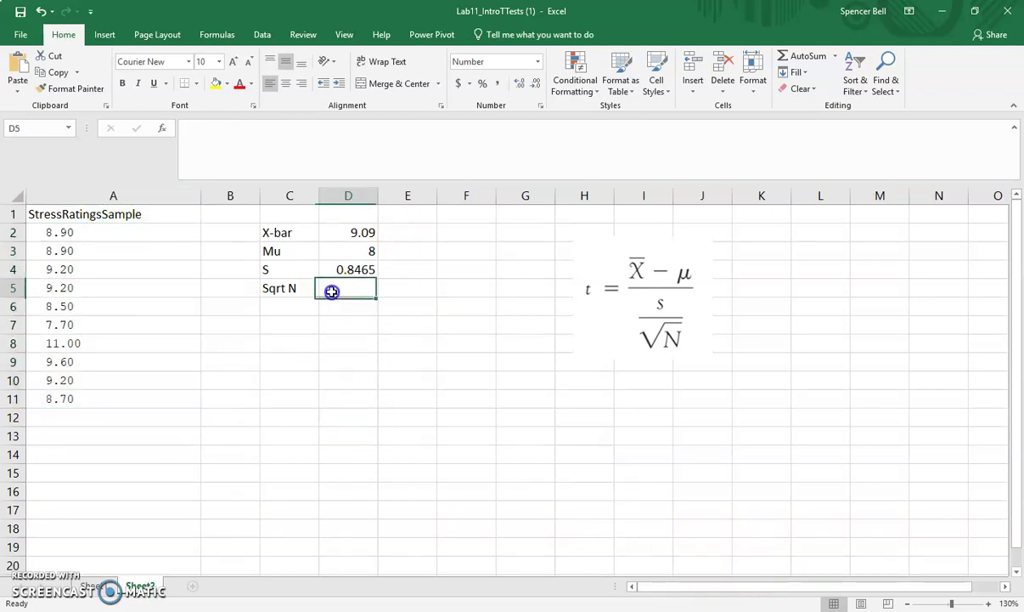
text(=)
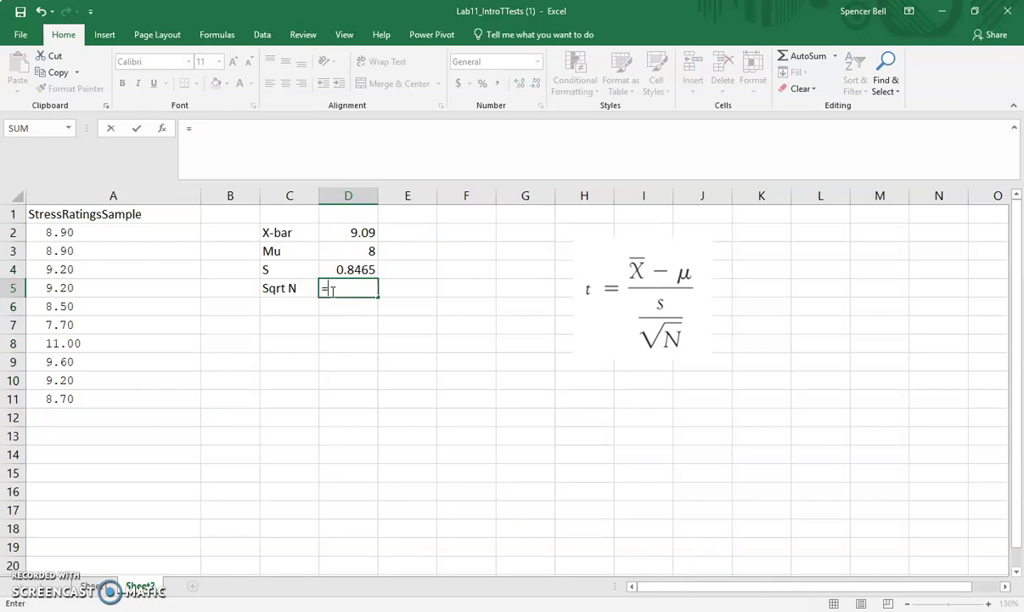
text(SQRT)
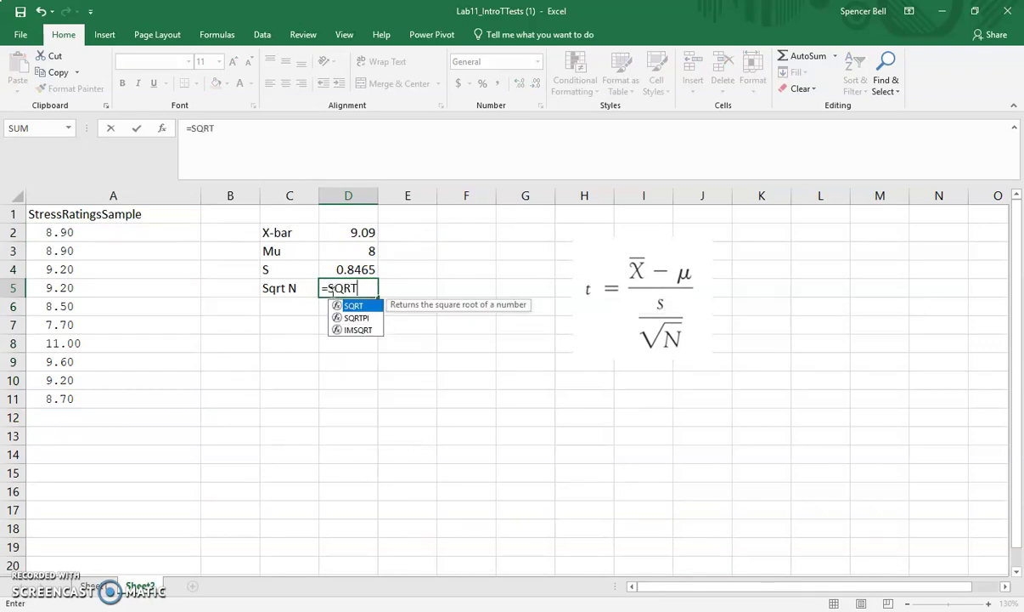
text((10))
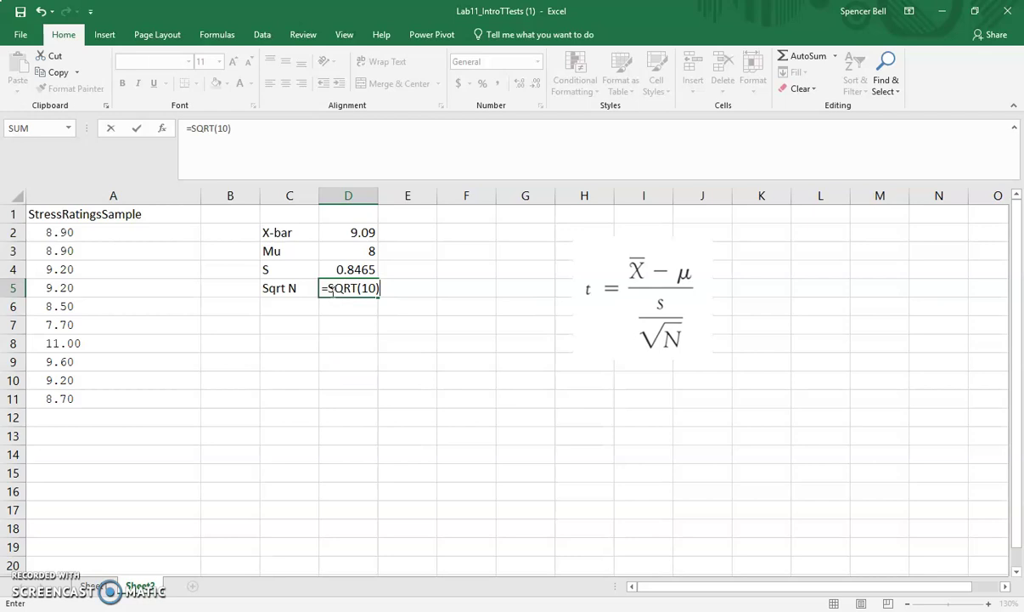
key(Return)
Label C7 as SE and calculate the standard error in D7 with =D4/D5.
click(298, 324)
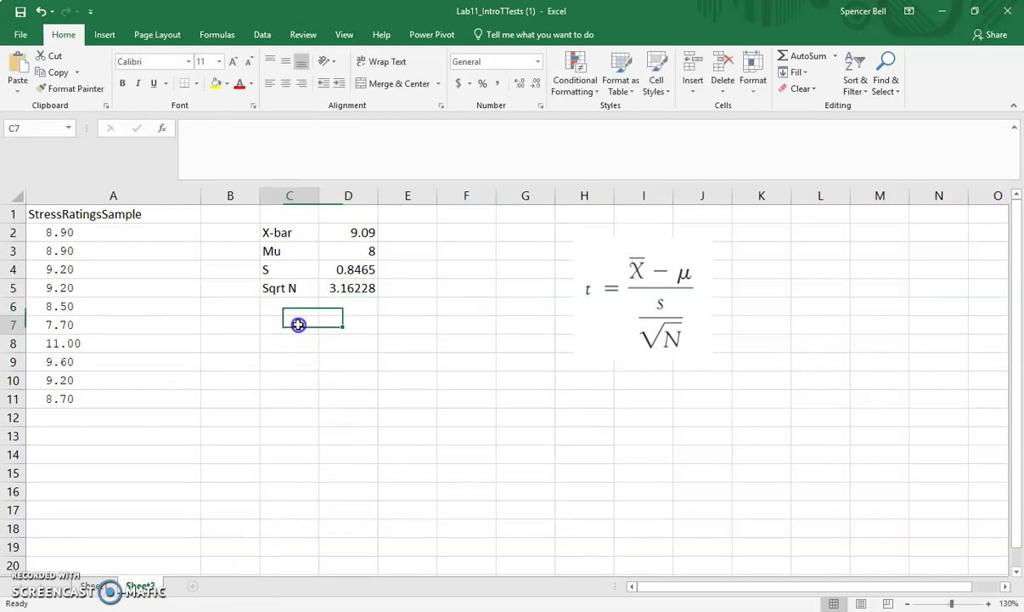
text(SE)
key(Tab)
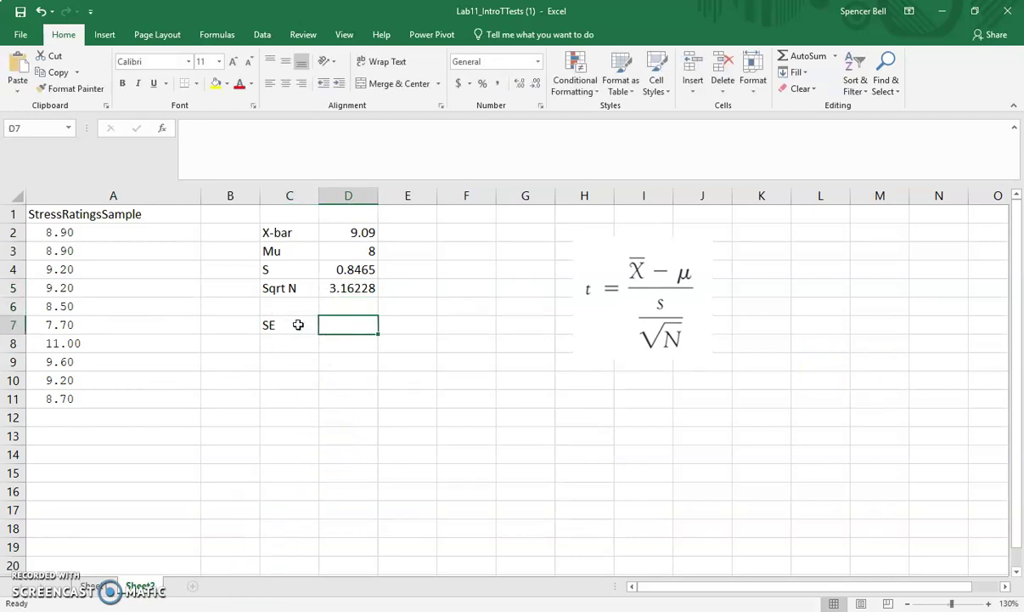
text(=)
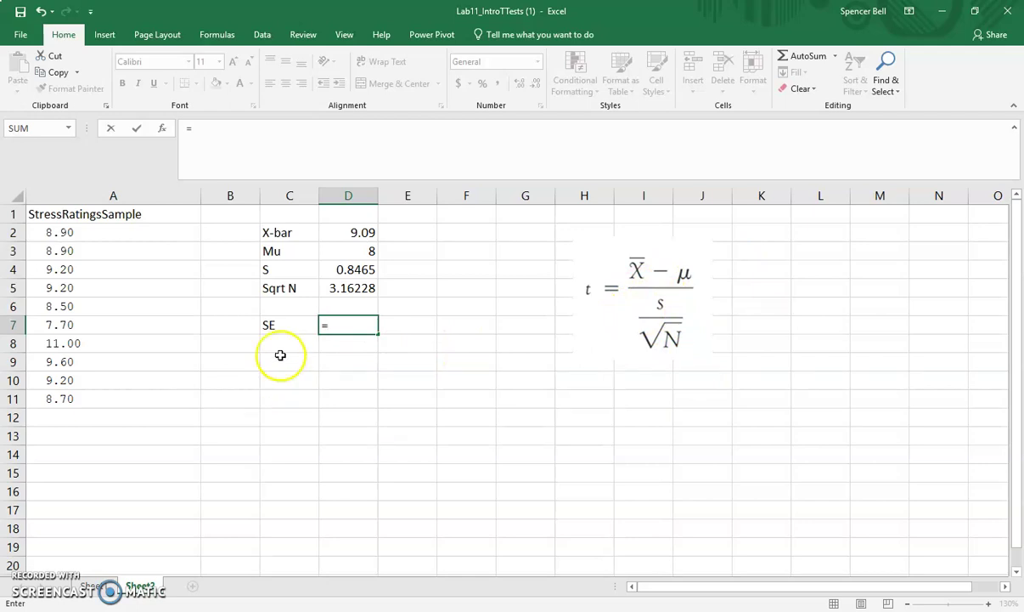
click(348, 269)
text(/)
click(355, 288)
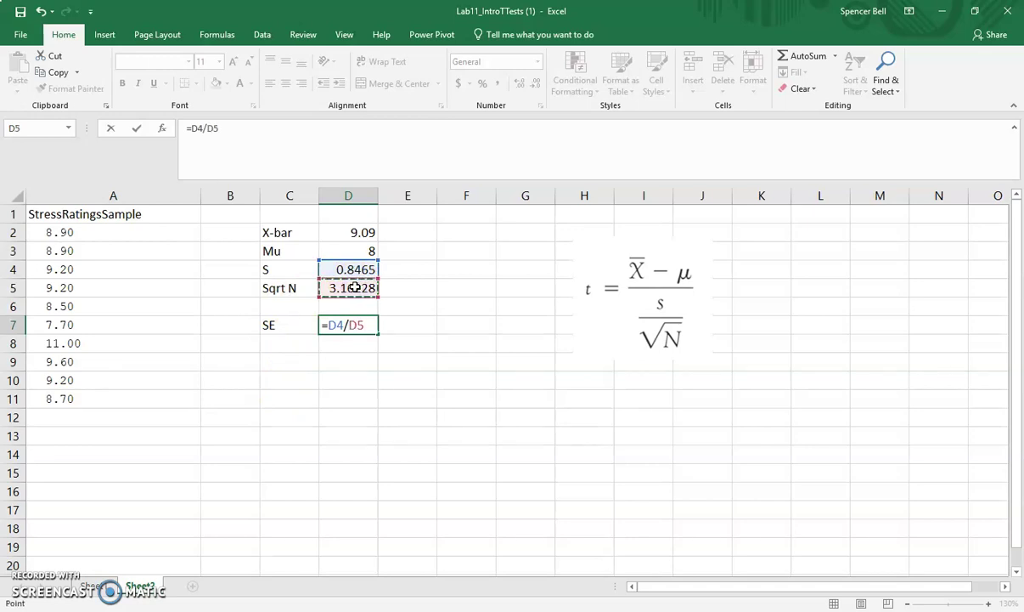
key(Return)
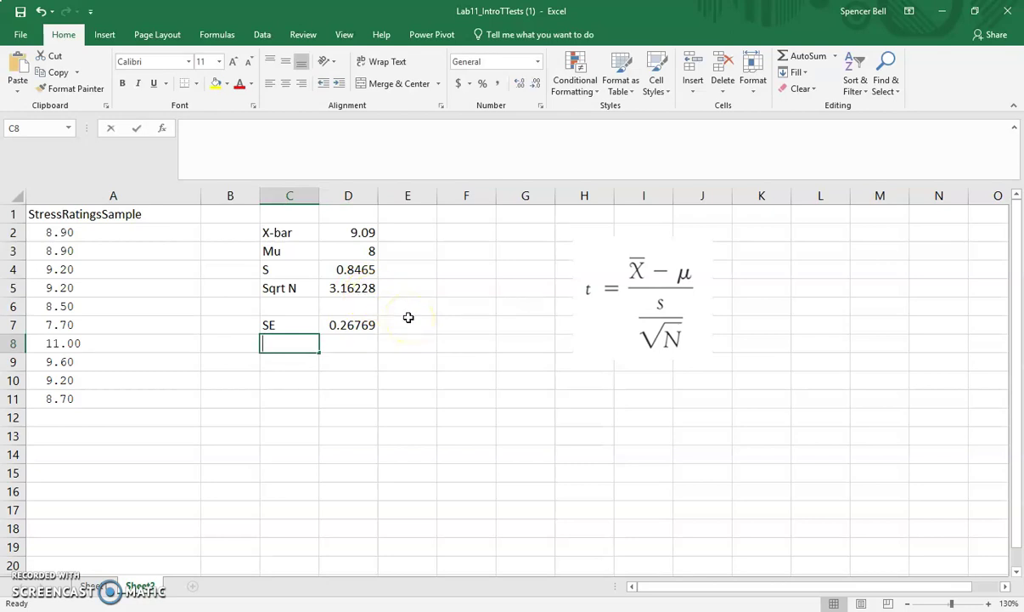
Label C8 as Diff and calculate the difference between the sample mean and Mu in D8 with =D2-D3.
text(Diff)
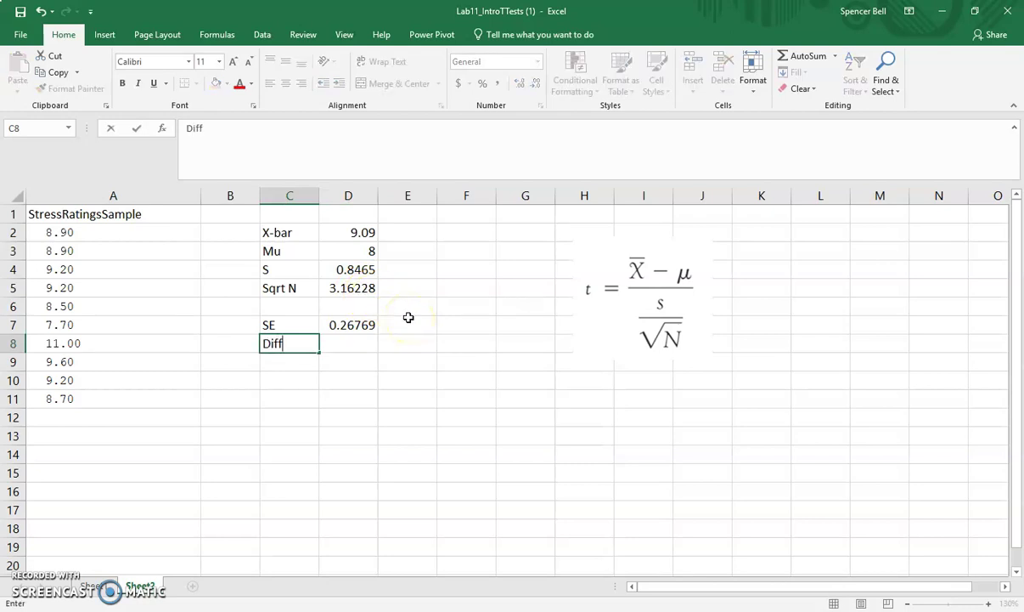
key(Tab)
text(=)
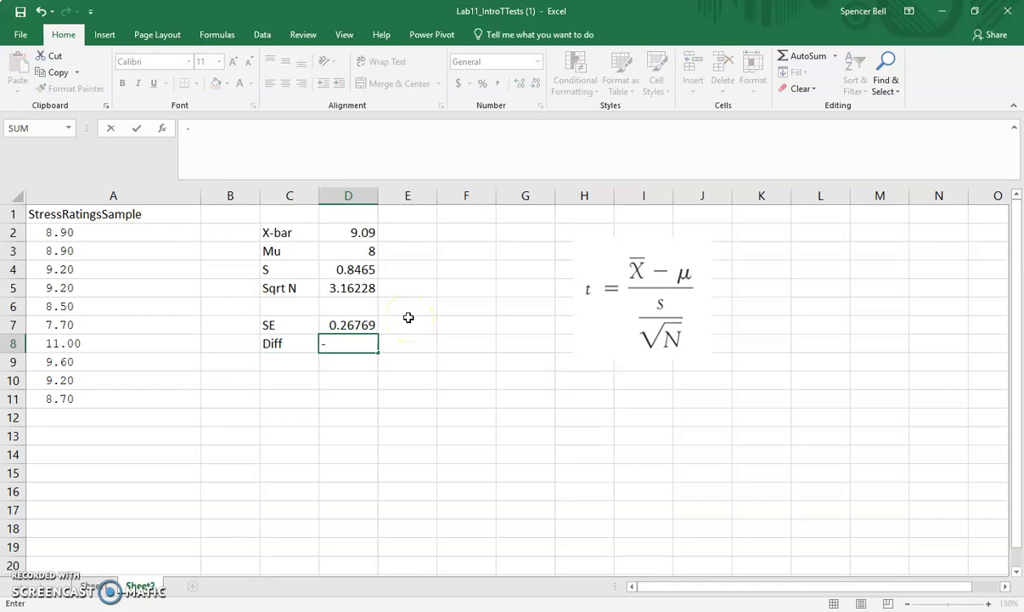
click(355, 234)
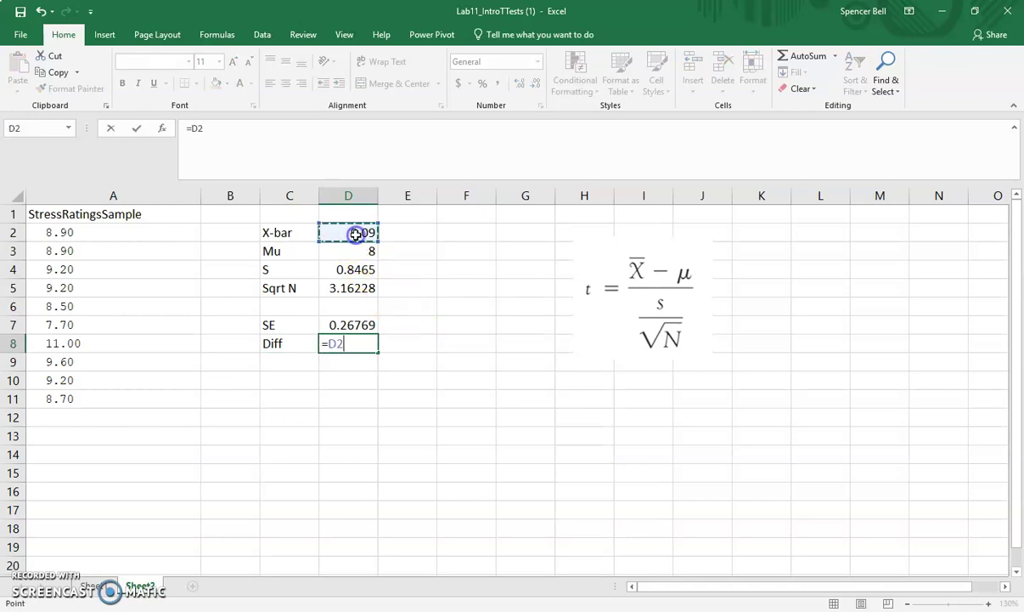
text(=)
key(BackSpace)
text(-)
click(364, 250)
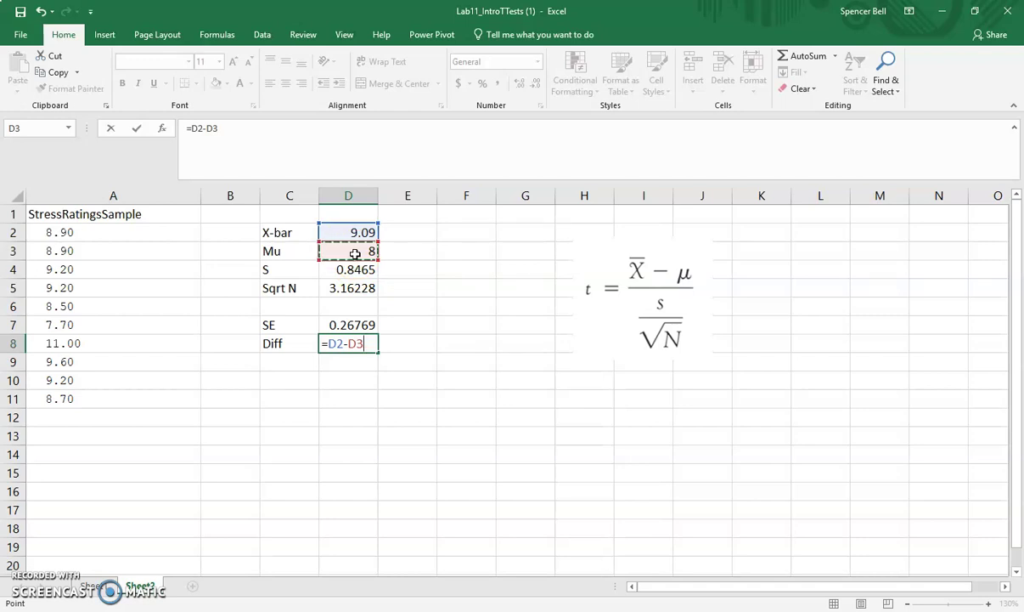
key(Return)
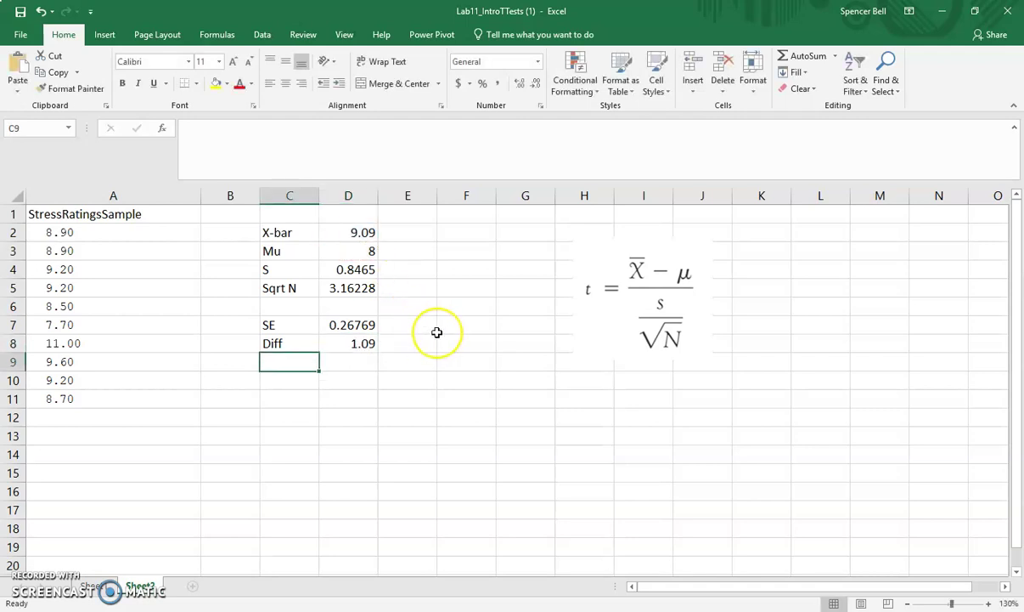
Label C10 as T-statistic and calculate it in D10 by dividing the difference by the standard error with =D8/D7.
key(Down)
text(T-s)
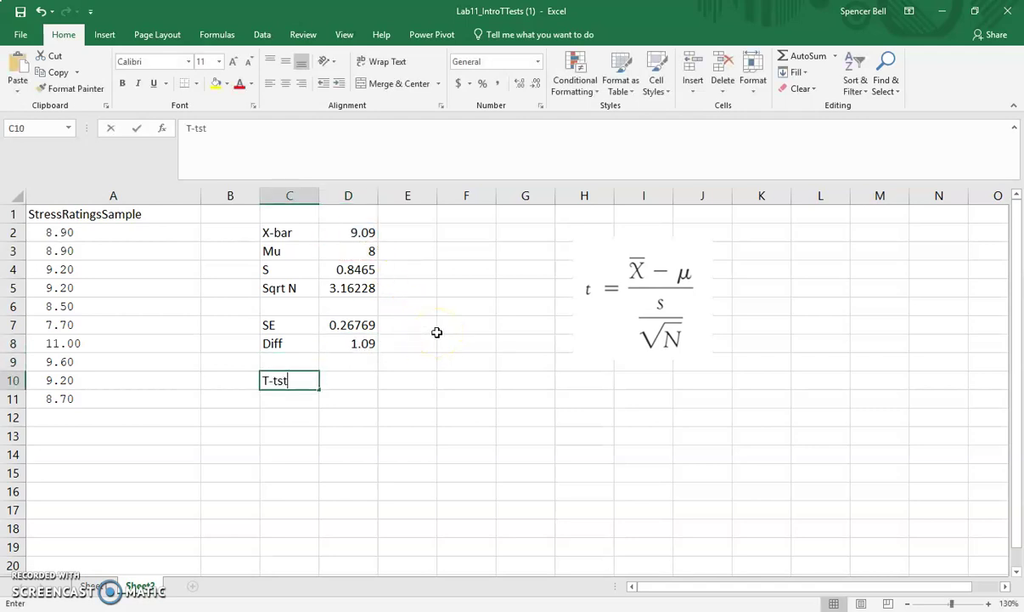
text(tatisti)
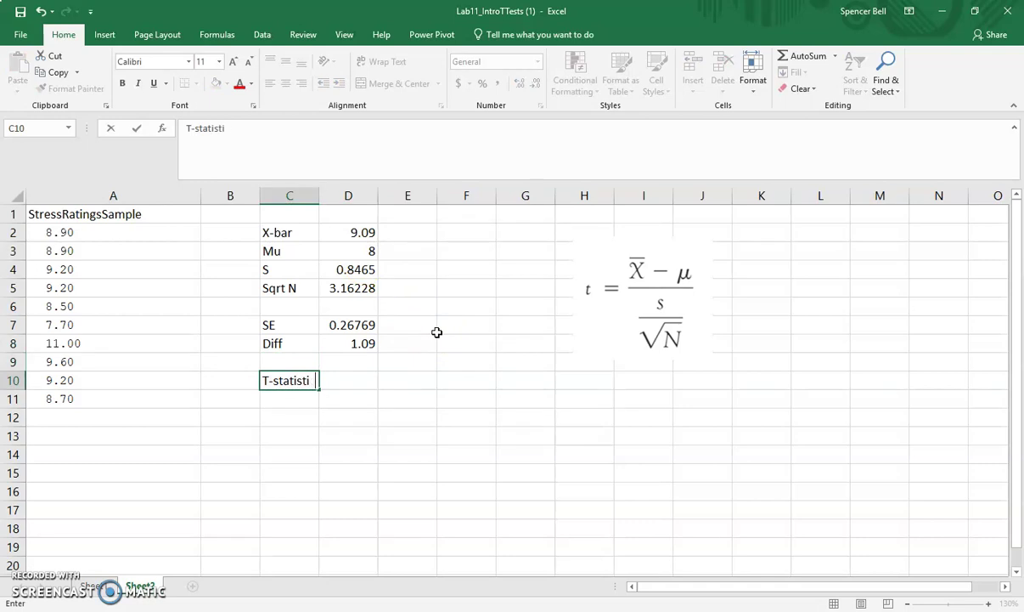
text(c)
key(Tab)
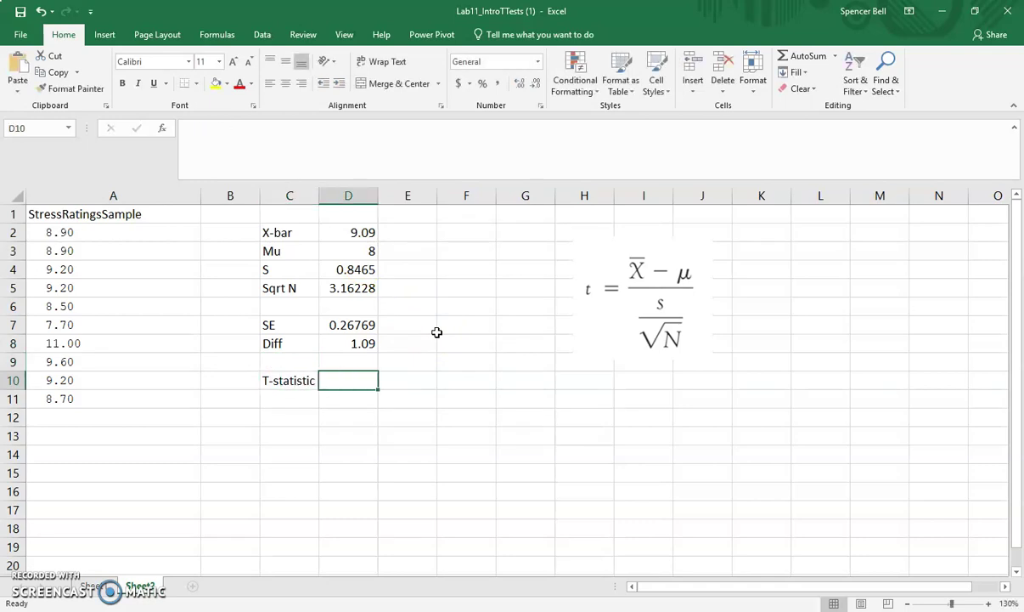
text(=)
click(353, 343)
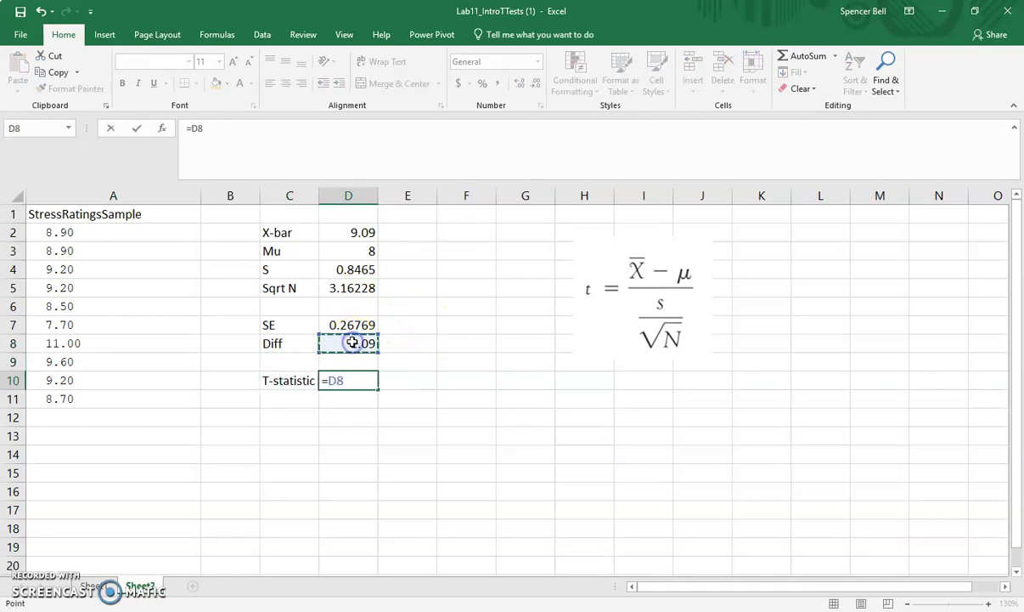
text(/)
click(348, 321)
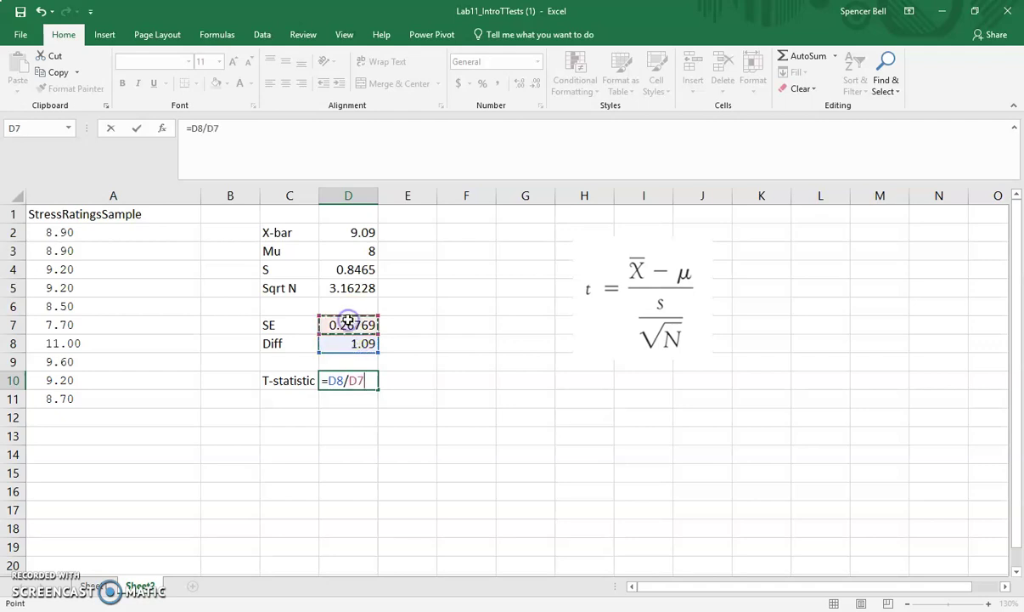
key(Return)
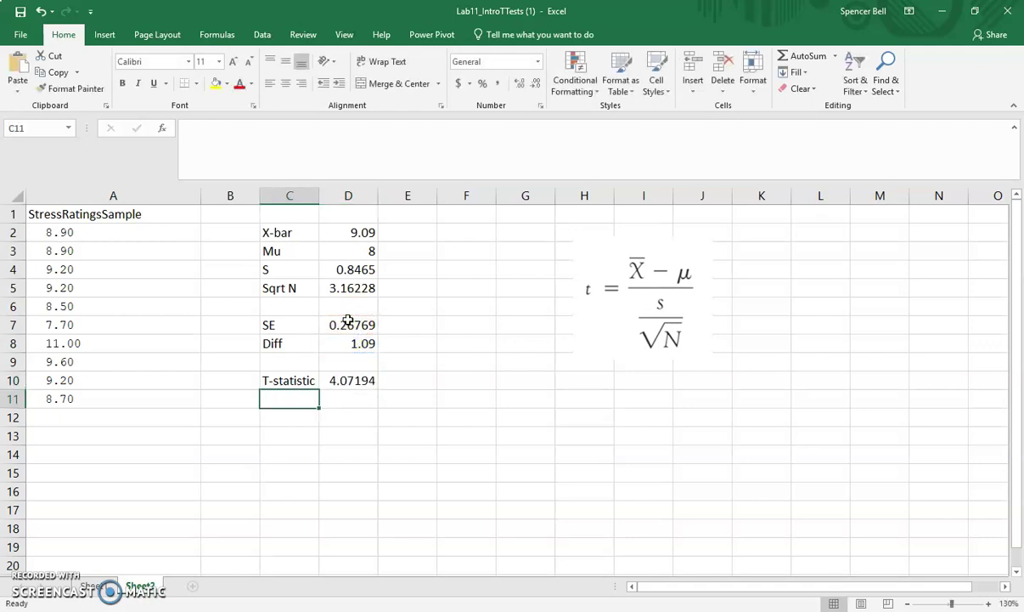